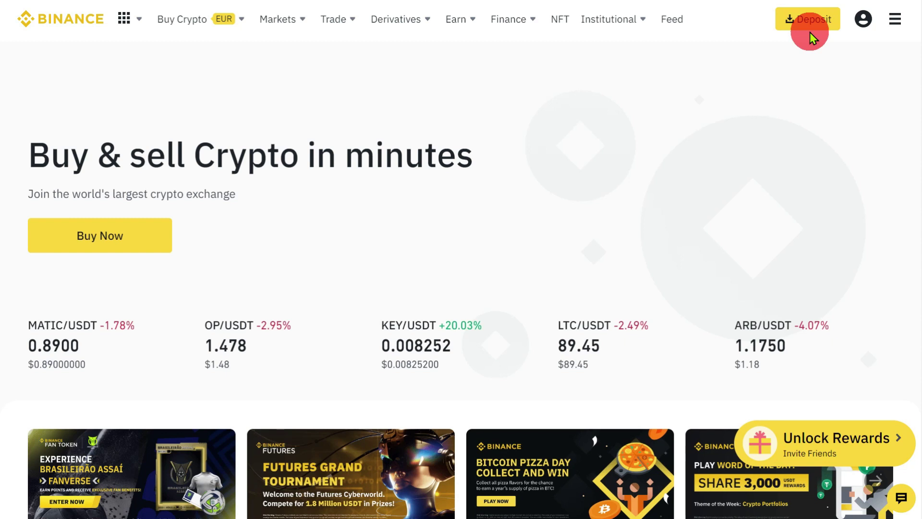
- Briefly open the settings menu, then go to the account Dashboard from the profile panel
left_click(894, 18)
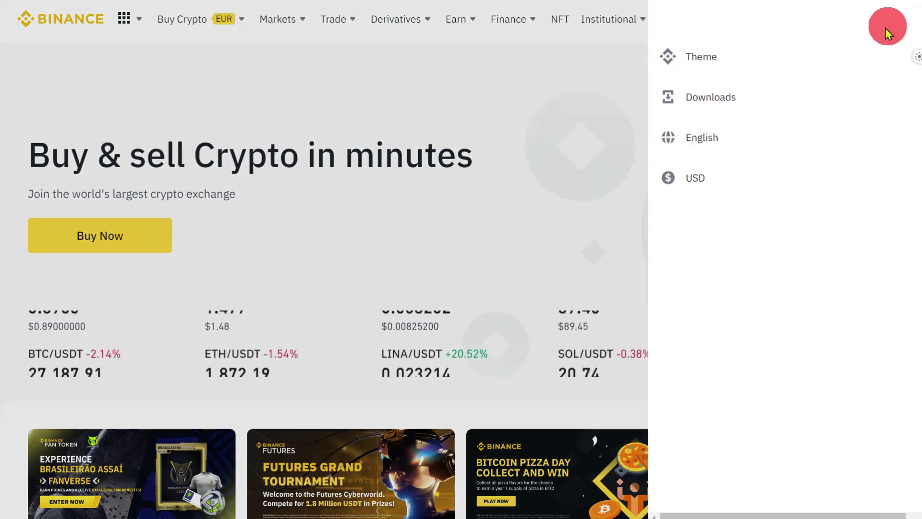
left_click(588, 69)
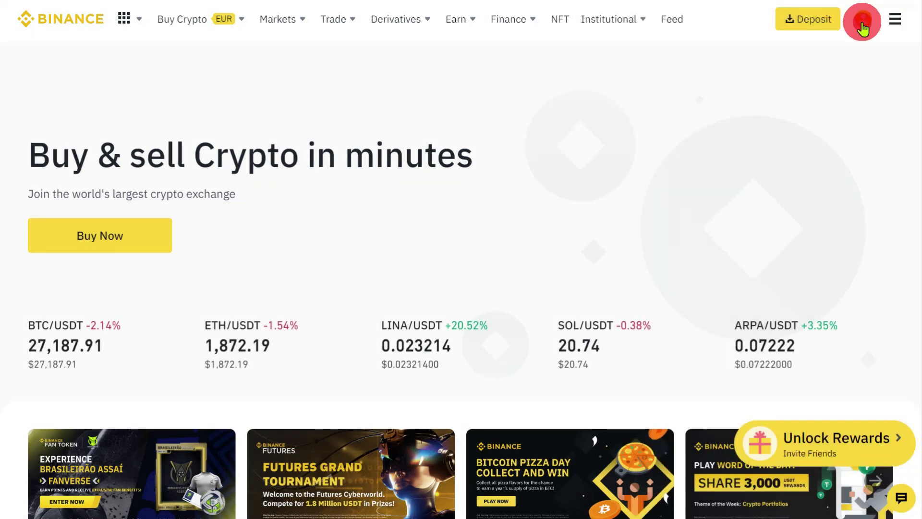
left_click(862, 26)
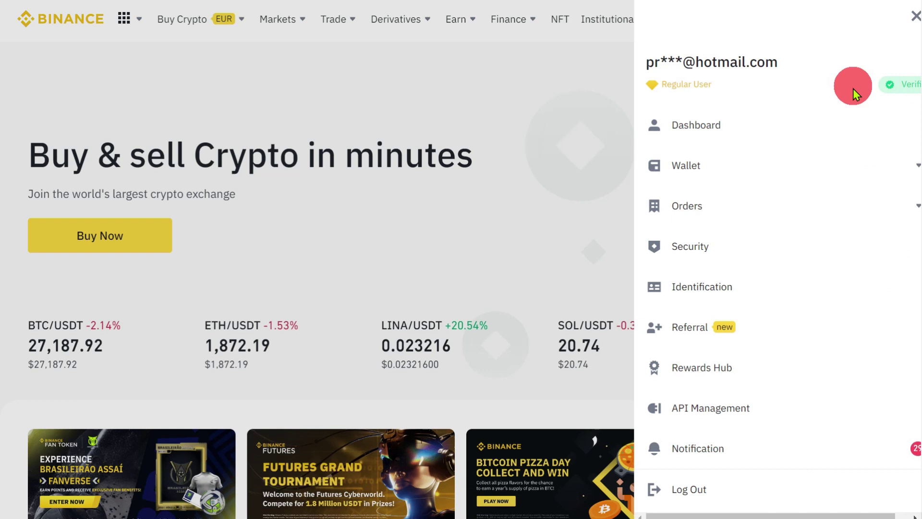
left_click(707, 131)
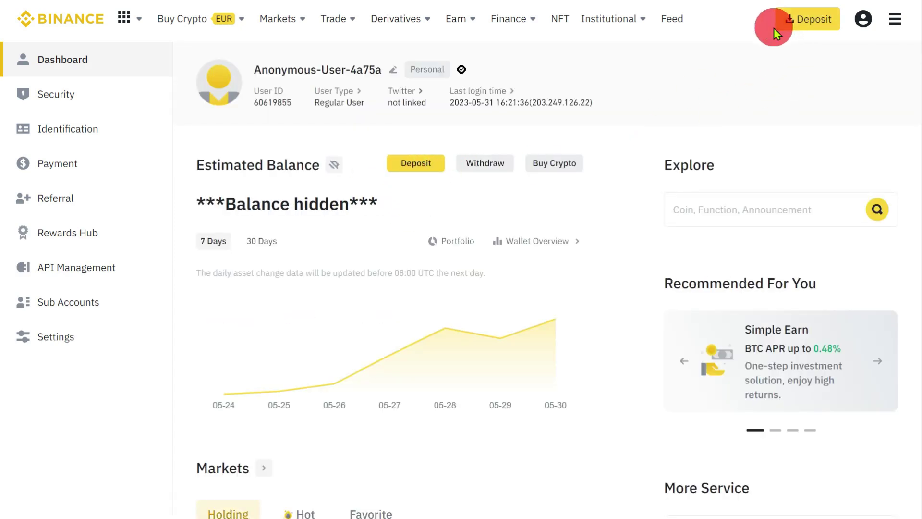
- Bring up the Fund Your Wallet deposit options from the dashboard's top-bar Deposit button
left_click(809, 25)
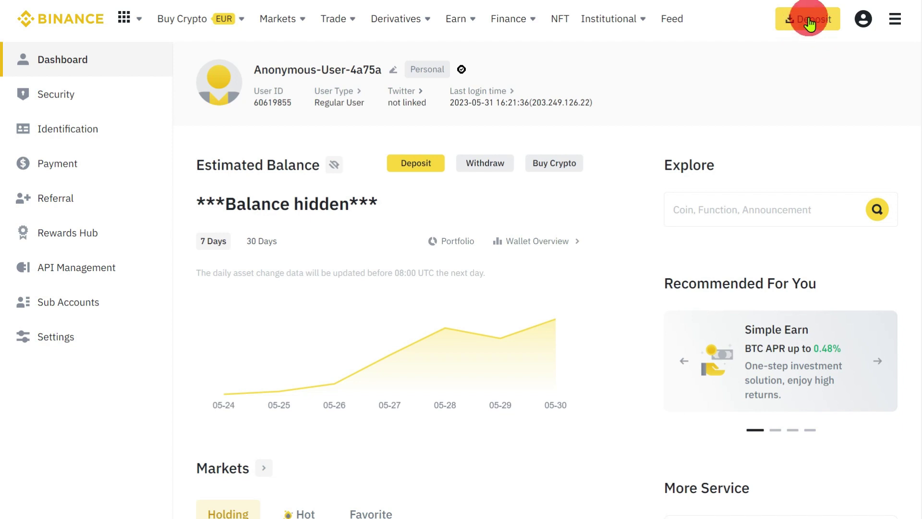
left_click(808, 21)
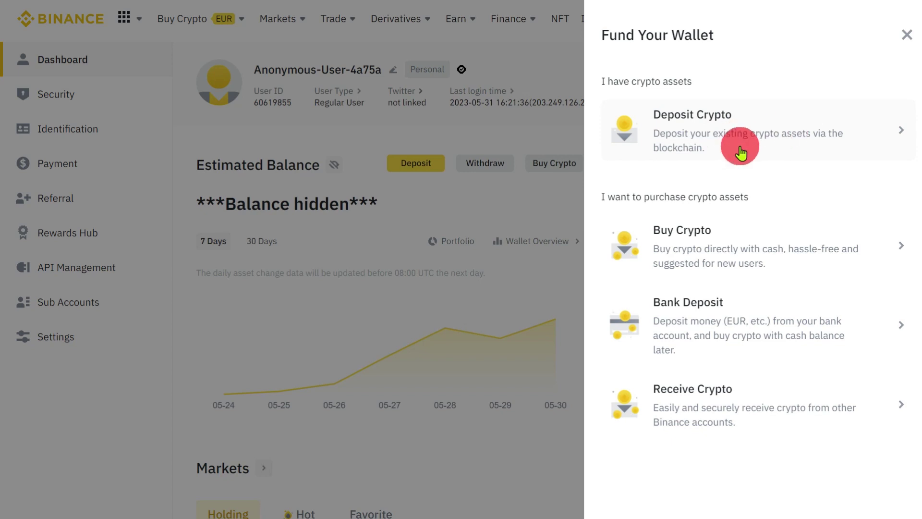
- Start a crypto deposit and select USDT (TetherUS) as the coin
left_click(740, 151)
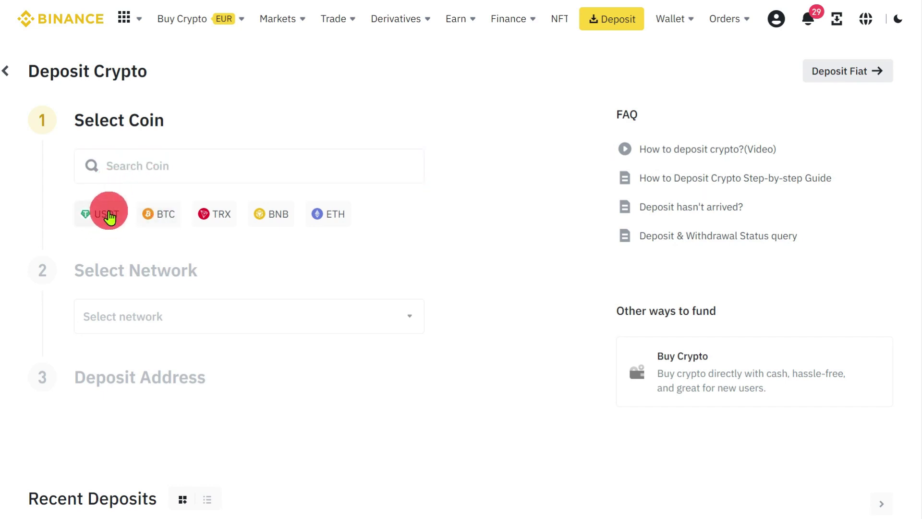
left_click(107, 216)
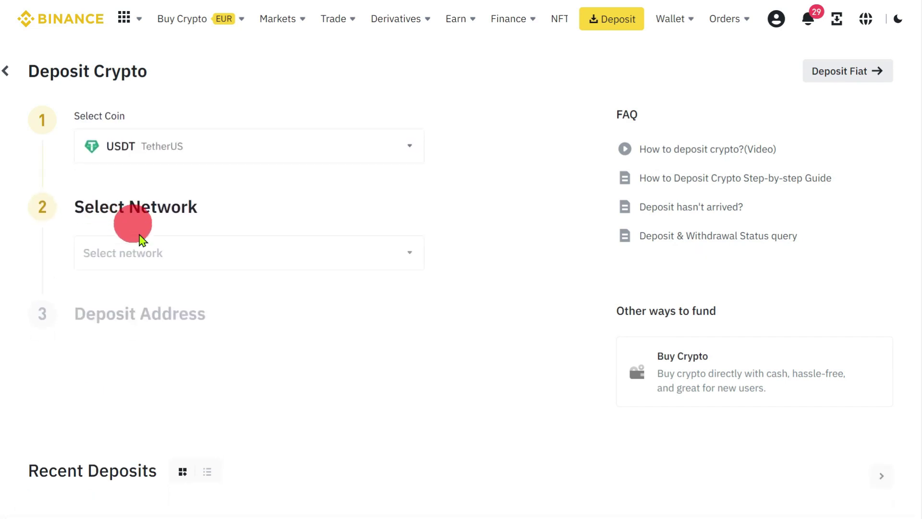
- Set the USDT deposit network to ETH Ethereum (ERC20)
left_click(169, 260)
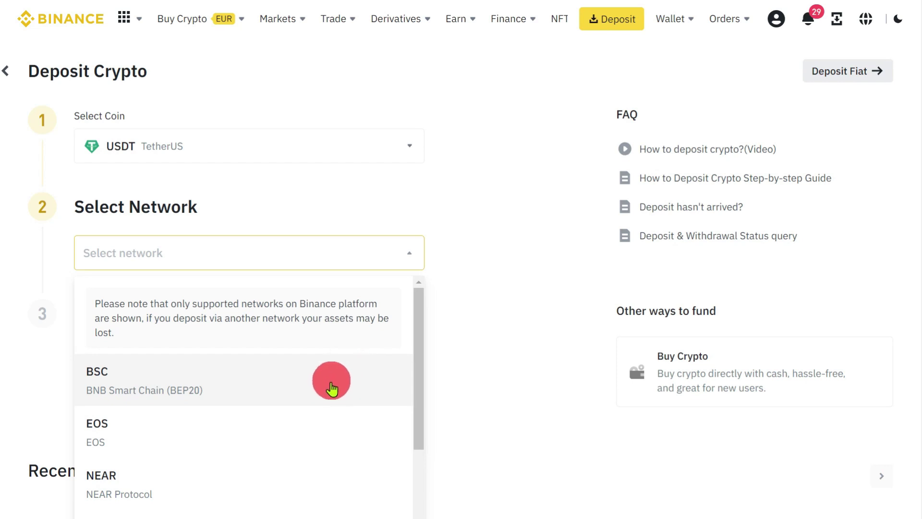
scroll(331, 382, "down", 2)
scroll(191, 349, "up", 1)
scroll(195, 371, "down", 1)
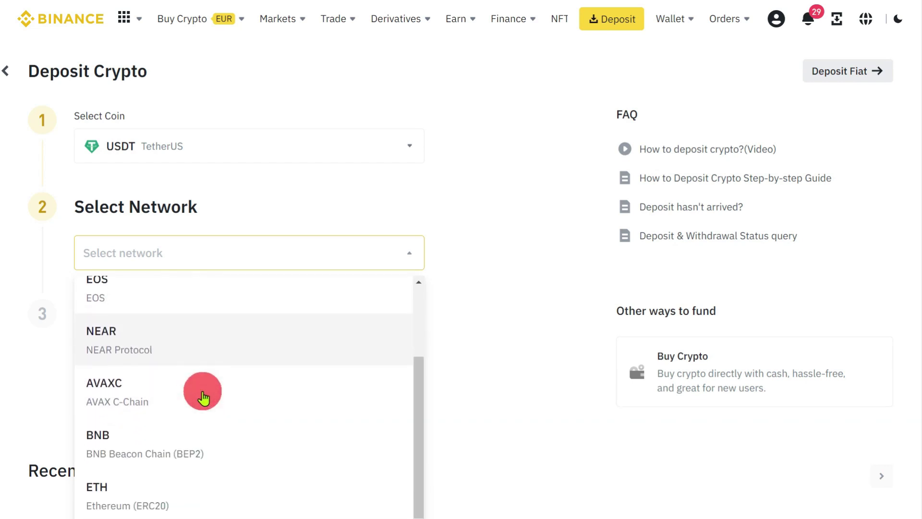
scroll(341, 491, "up", 1)
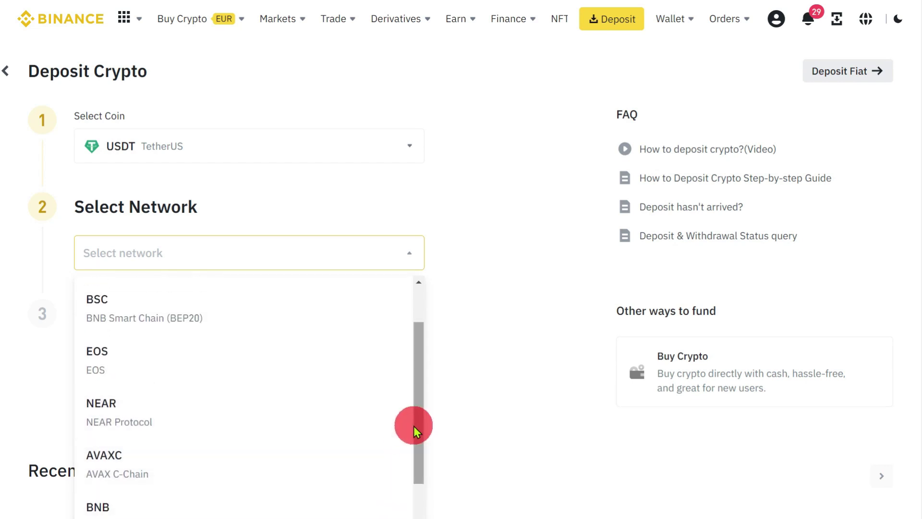
left_click_drag(418, 437, 416, 497)
scroll(336, 490, "down", 1)
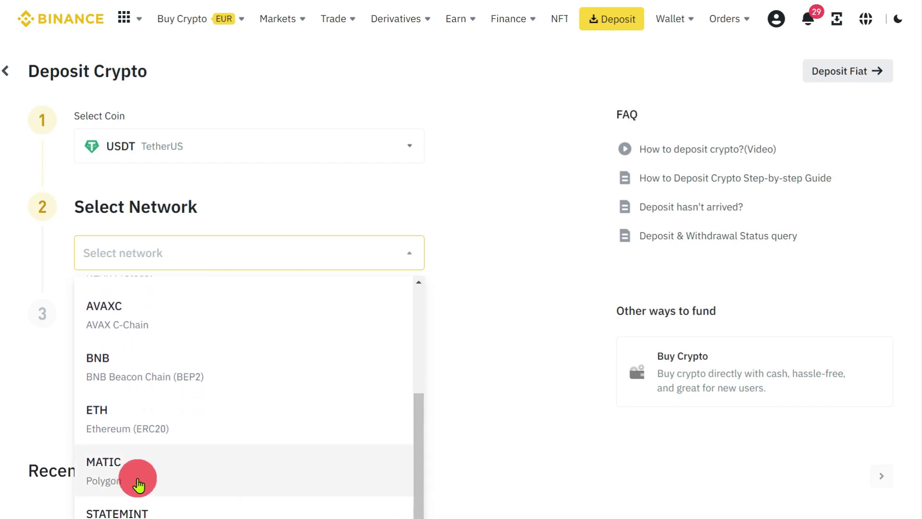
scroll(157, 475, "down", 2)
scroll(190, 467, "up", 1)
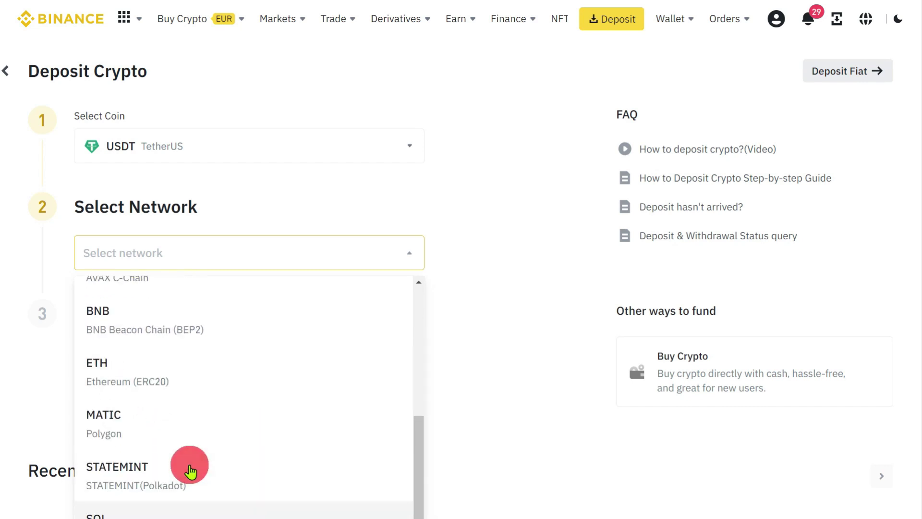
scroll(192, 466, "up", 2)
scroll(210, 446, "down", 3)
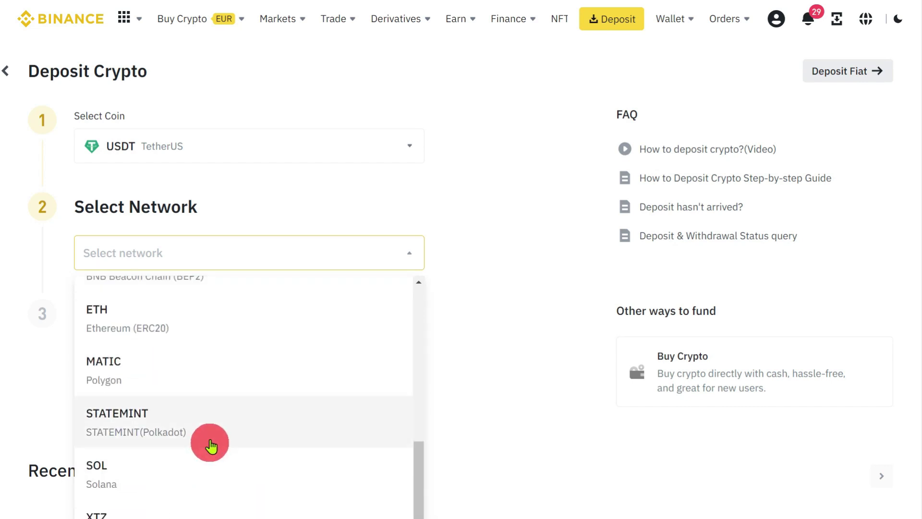
left_click(179, 323)
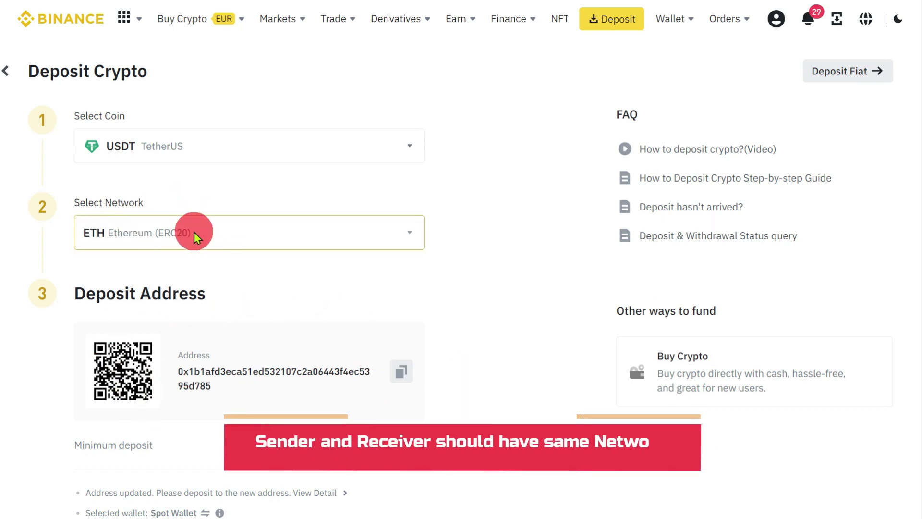
- Switch the USDT deposit network to MATIC Polygon and copy the deposit address
left_click(213, 237)
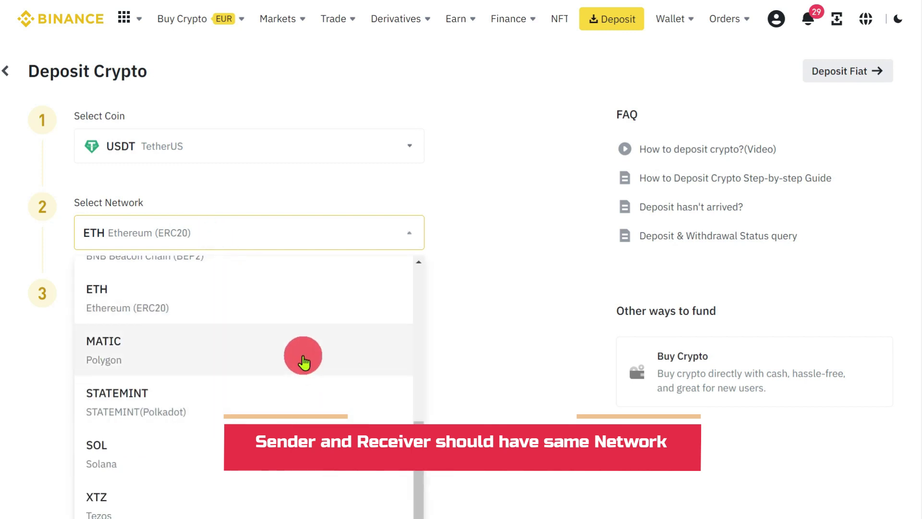
left_click(302, 356)
scroll(304, 356, "down", 1)
left_click(403, 302)
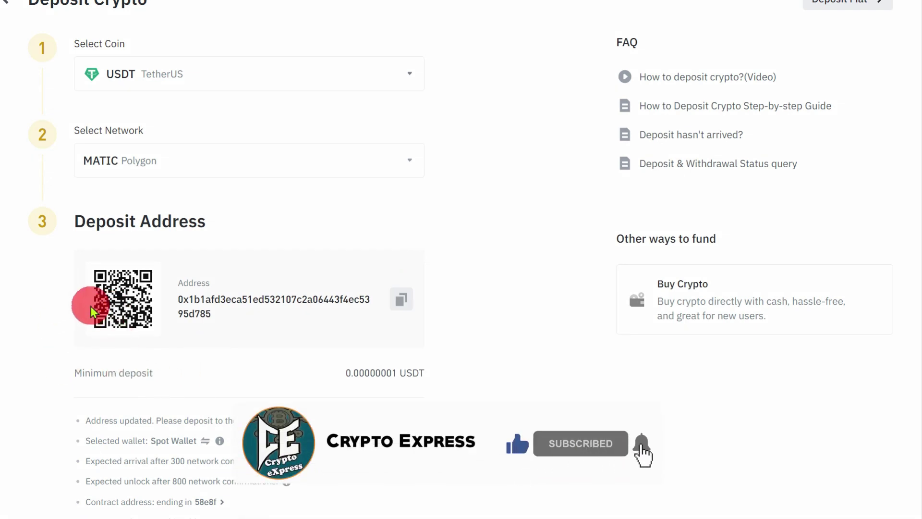
- Check the QR code's image options, then bring up the Select Coin search list
right_click(126, 310)
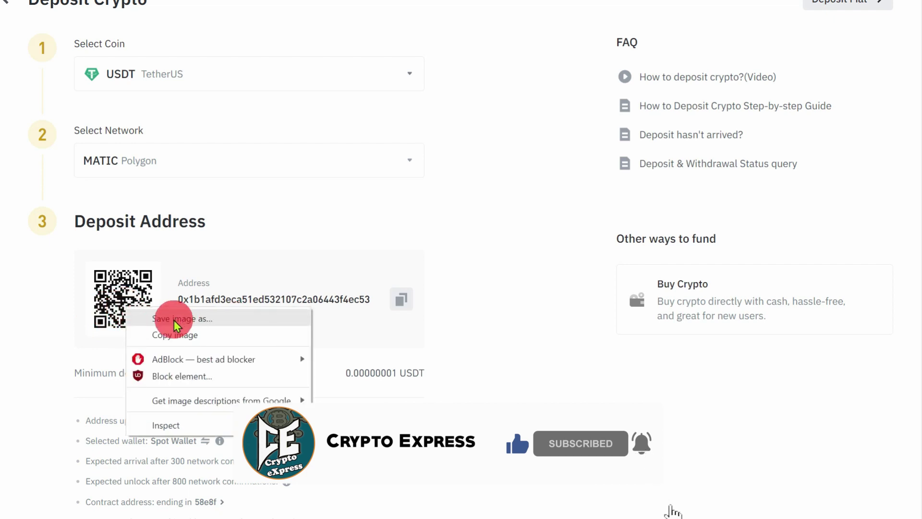
left_click(77, 357)
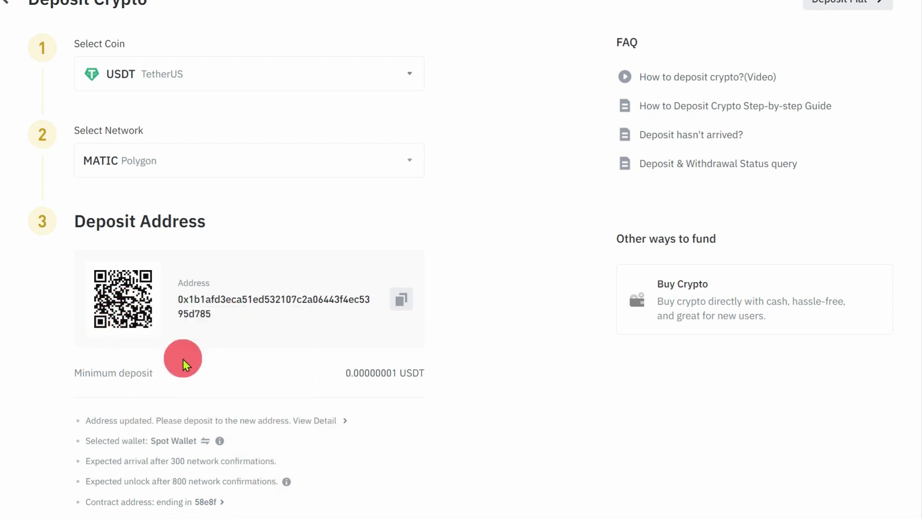
scroll(183, 364, "up", 1)
left_click(224, 147)
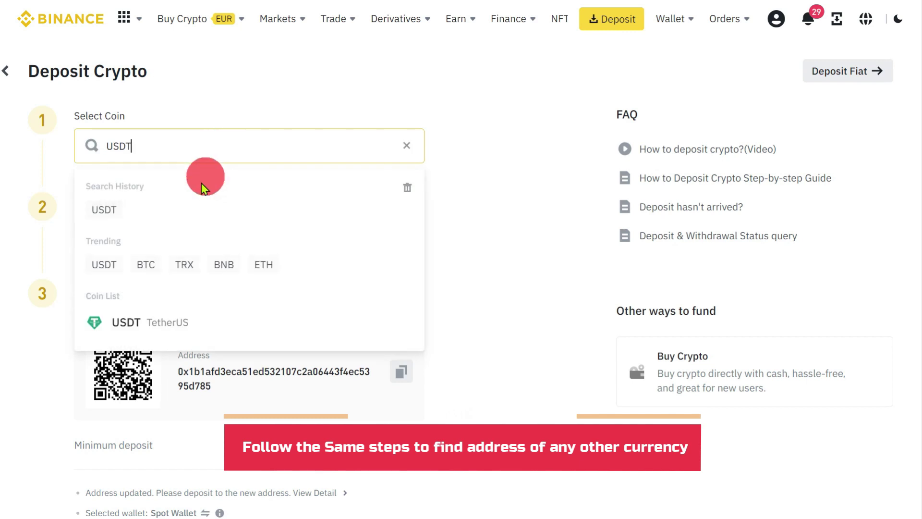
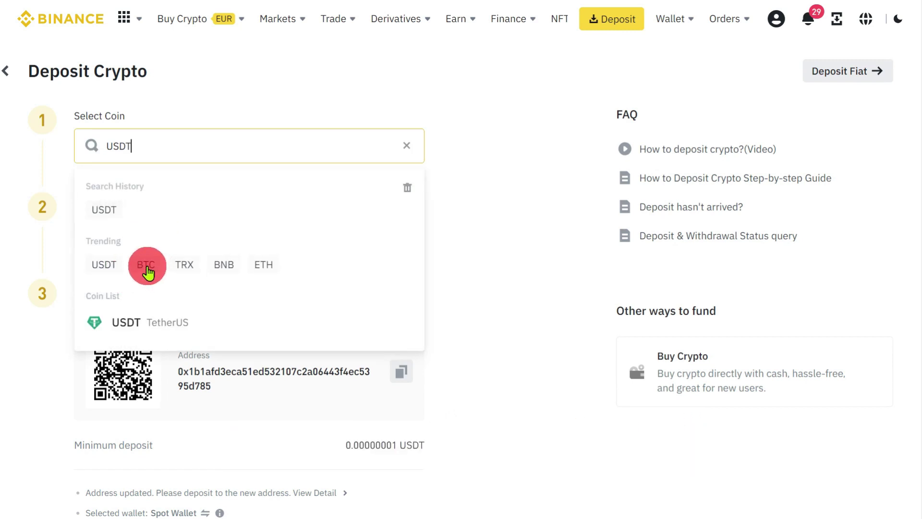
- Pick BTC from the Trending coins and list its available deposit networks
left_click(146, 268)
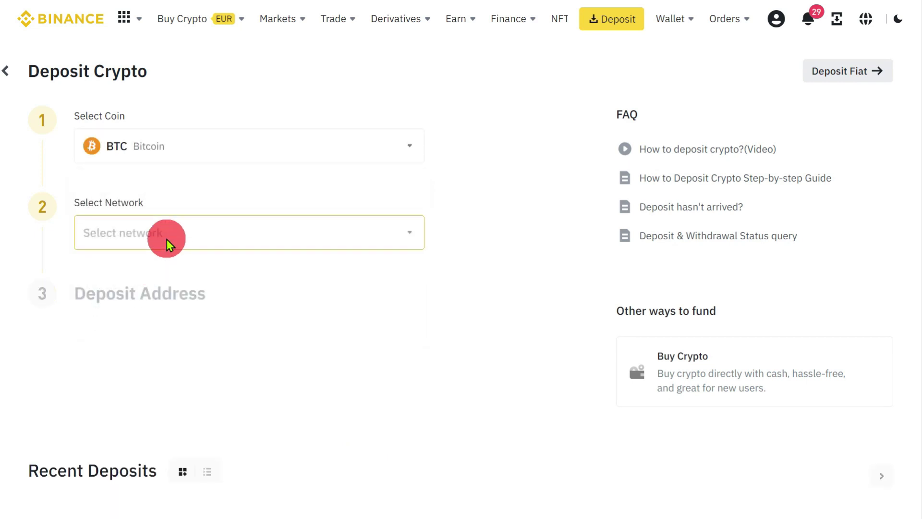
left_click(166, 242)
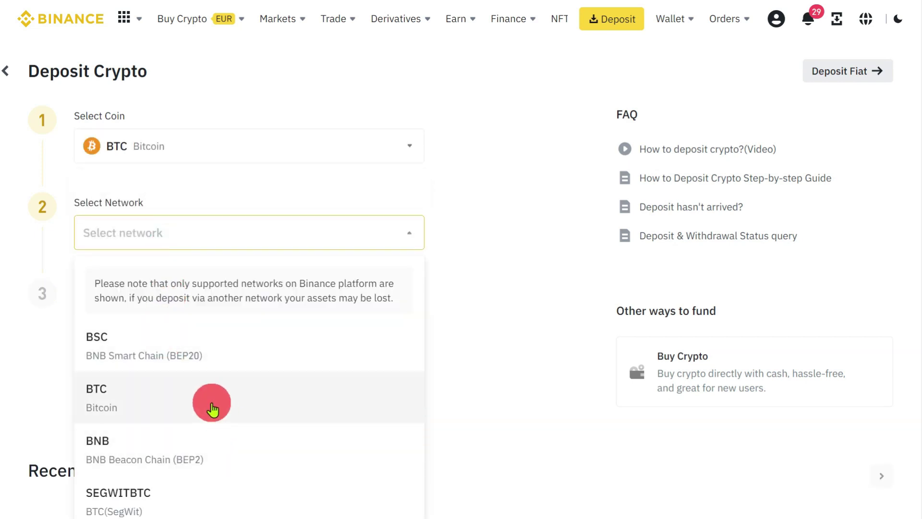
- Choose the BTC (Bitcoin) network to show the deposit address and QR code
left_click(212, 408)
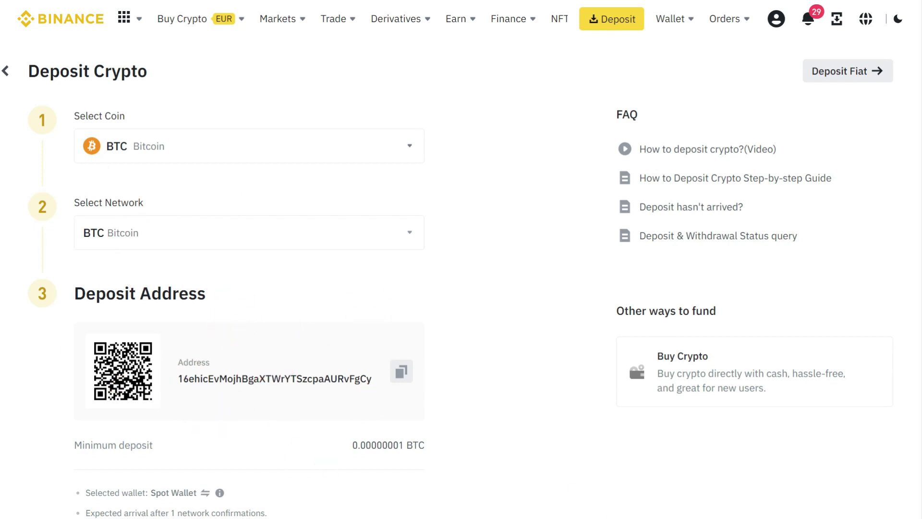
left_click(587, 504)
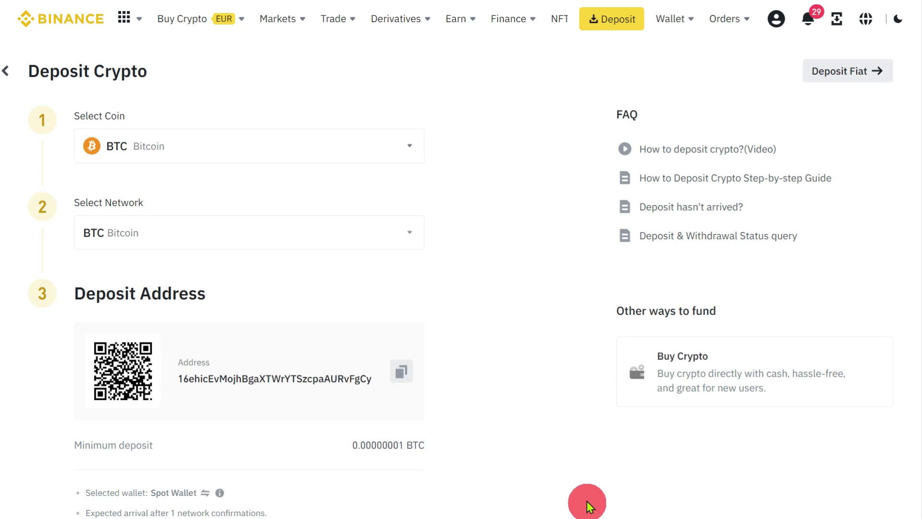